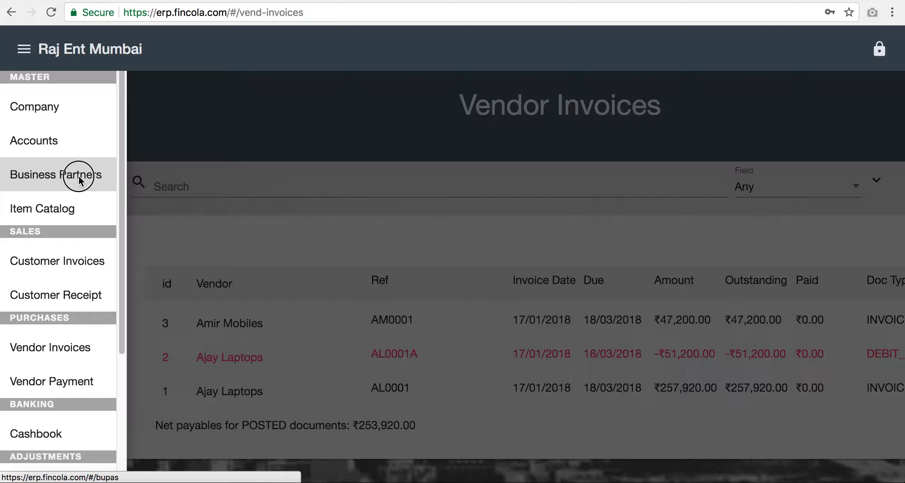
Open the Amir Mobiles business partner record and review its vendor and customer settings, addresses, bank accounts and company overrides.
click(79, 177)
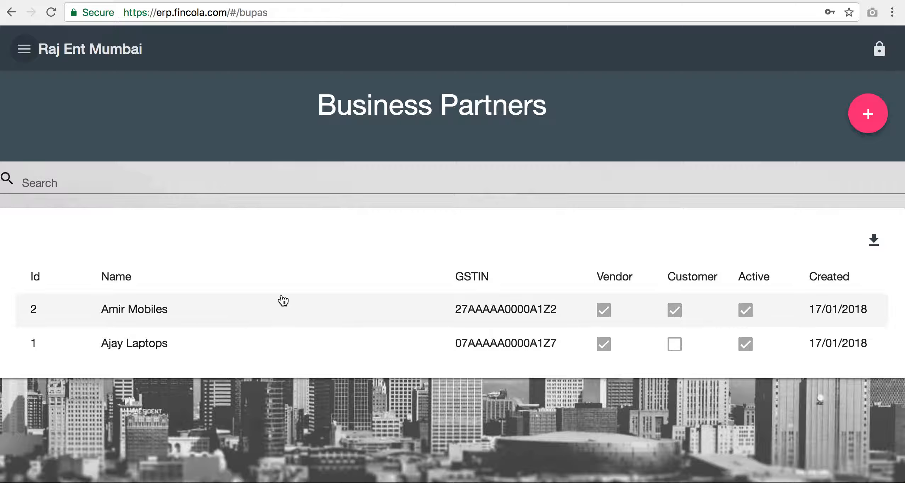
click(286, 311)
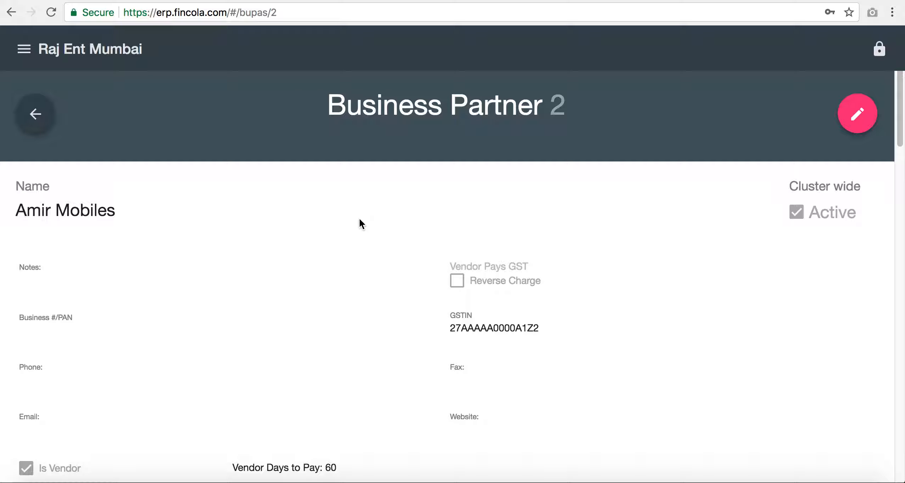
scroll(360, 218, down, 8)
scroll(360, 220, down, 5)
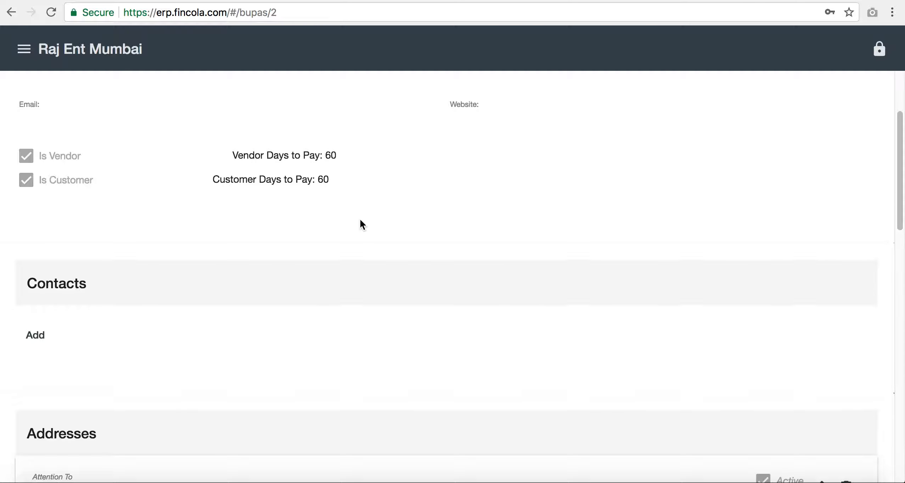
scroll(360, 220, down, 6)
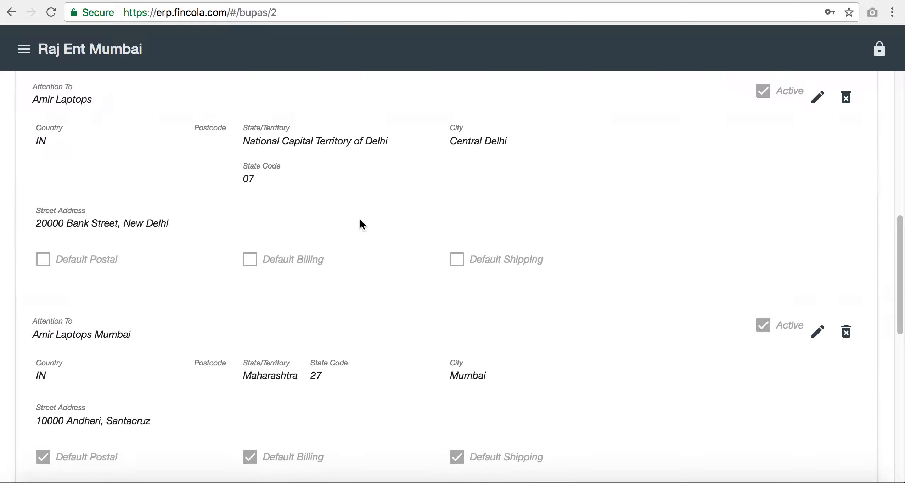
scroll(360, 223, down, 15)
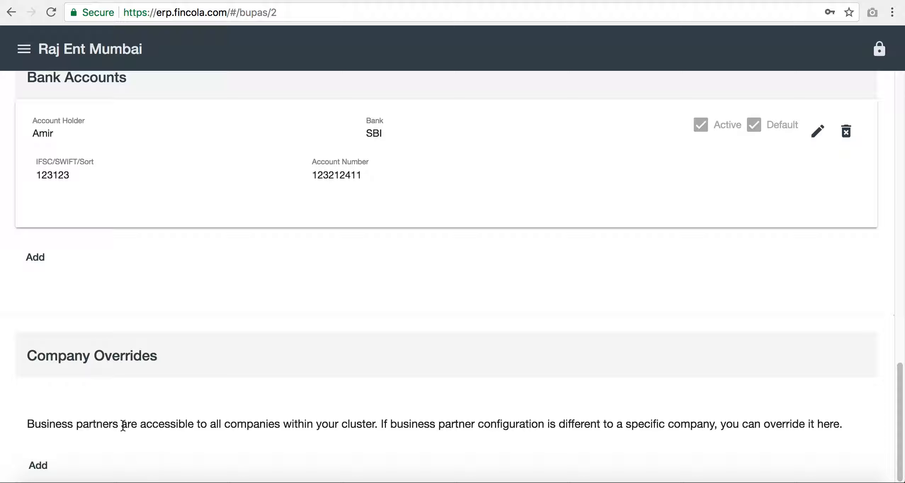
scroll(165, 420, up, 15)
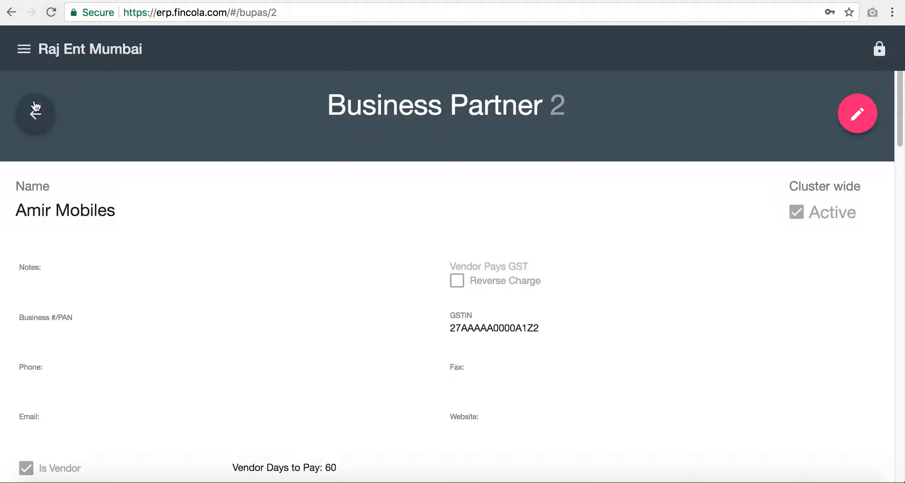
click(36, 106)
Open the Dell Laptop record in the item catalog and review its pricing, inventory settings and HSN/SAC tax category.
click(30, 51)
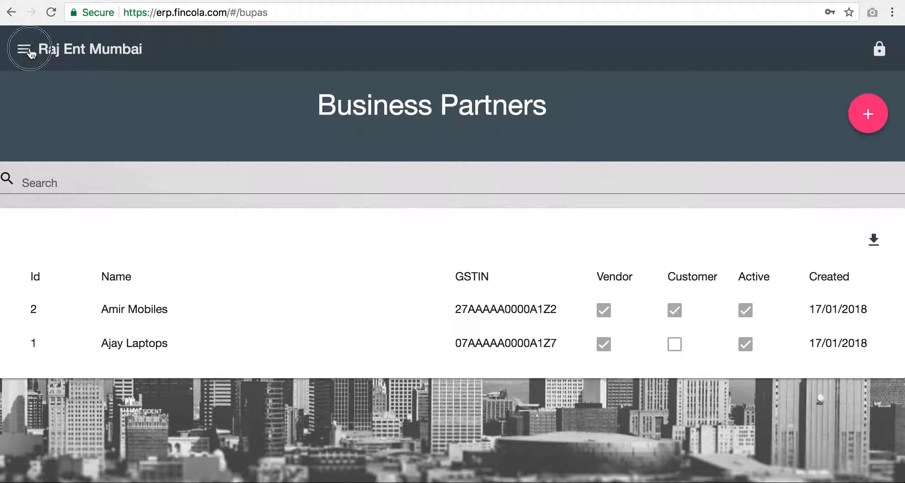
click(64, 219)
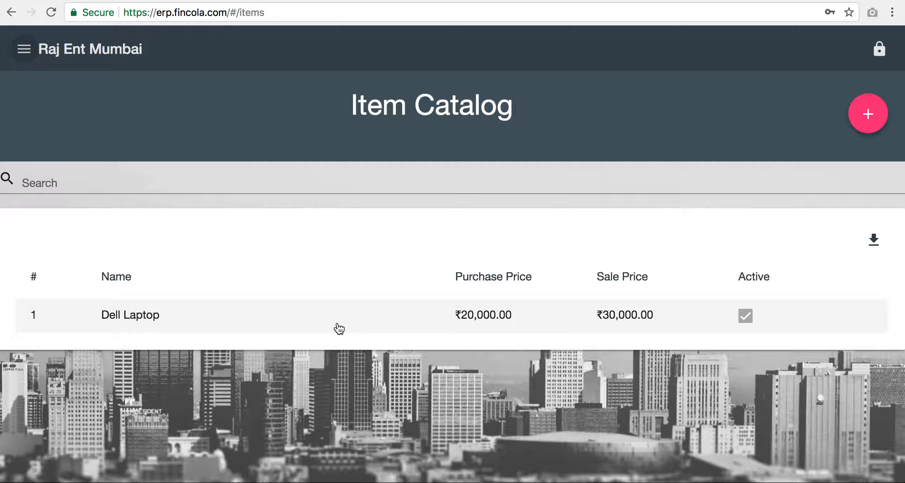
click(338, 329)
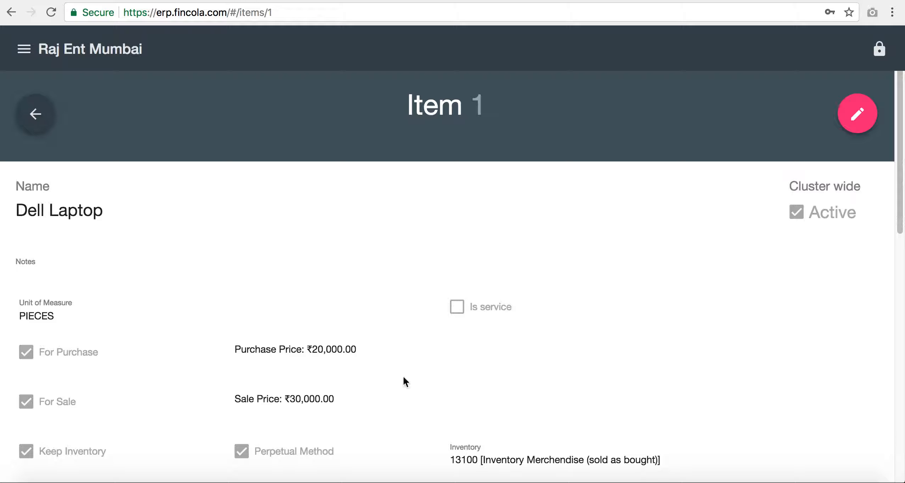
scroll(500, 381, down, 10)
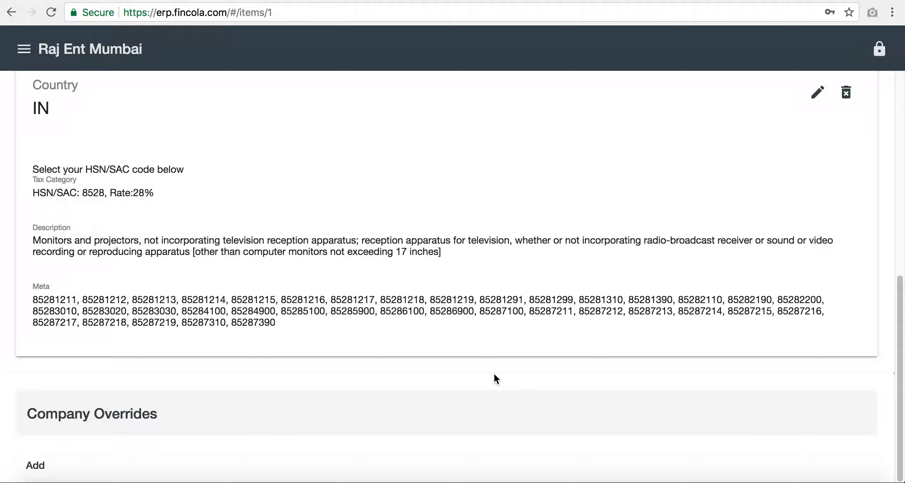
scroll(492, 364, up, 3)
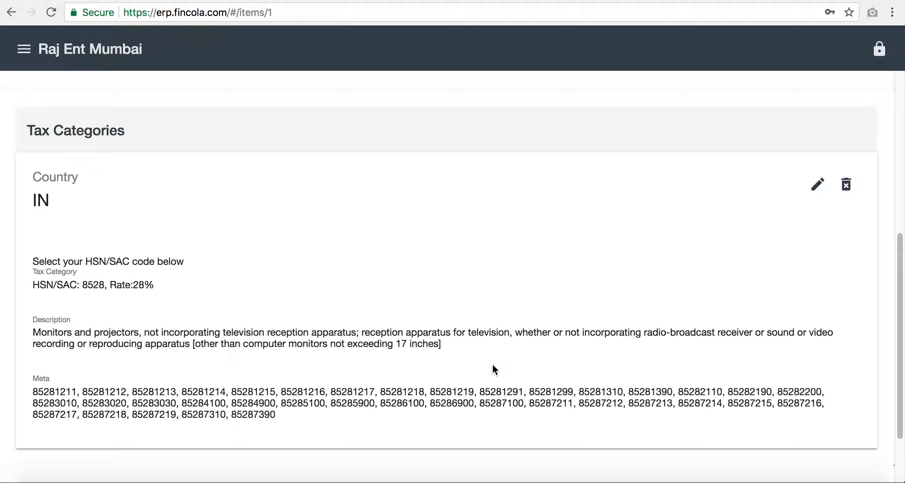
scroll(492, 364, down, 3)
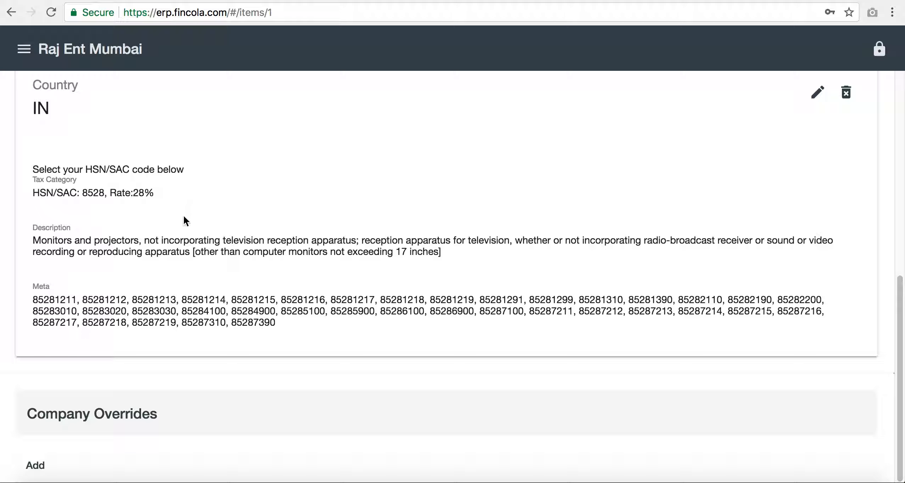
scroll(184, 245, up, 1)
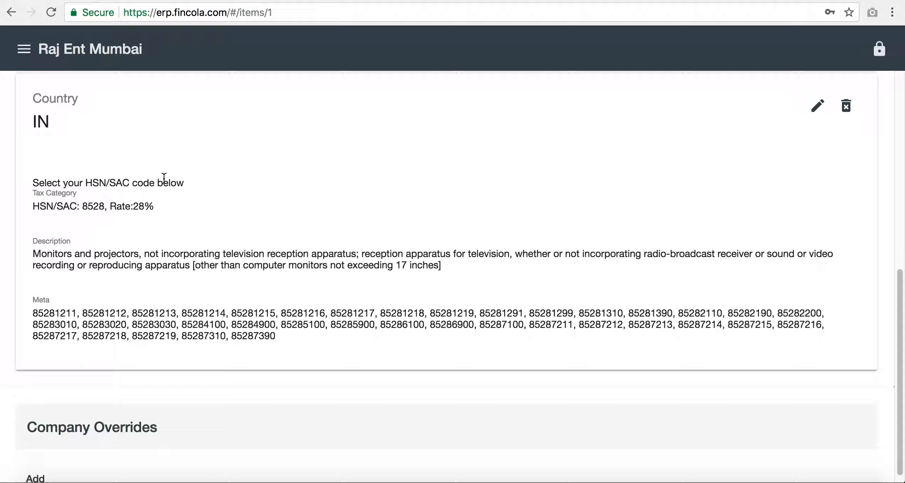
scroll(165, 179, down, 1)
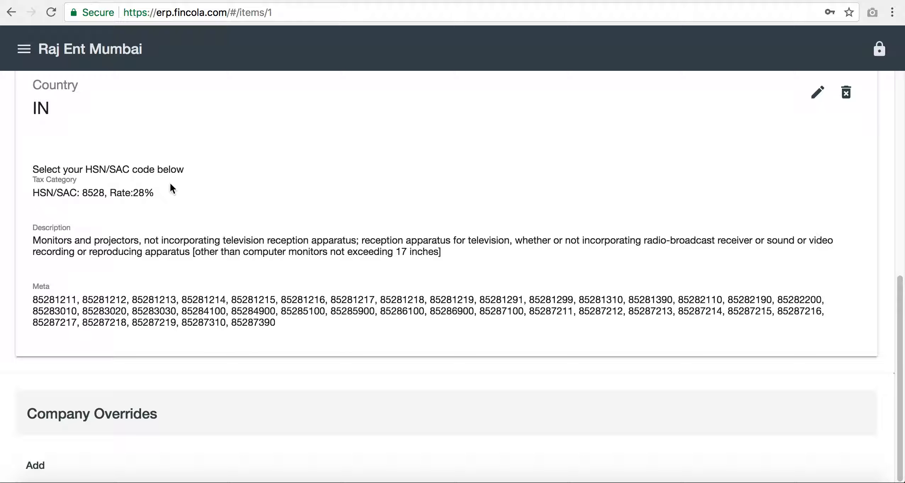
Add a company override for Raj Ent Mumbai to the Dell Laptop item and submit it.
click(41, 469)
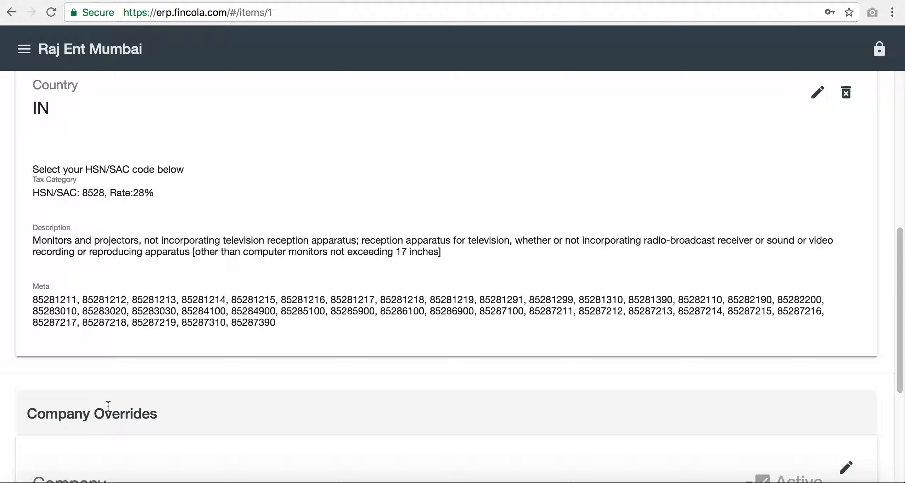
scroll(200, 435, down, 15)
click(147, 252)
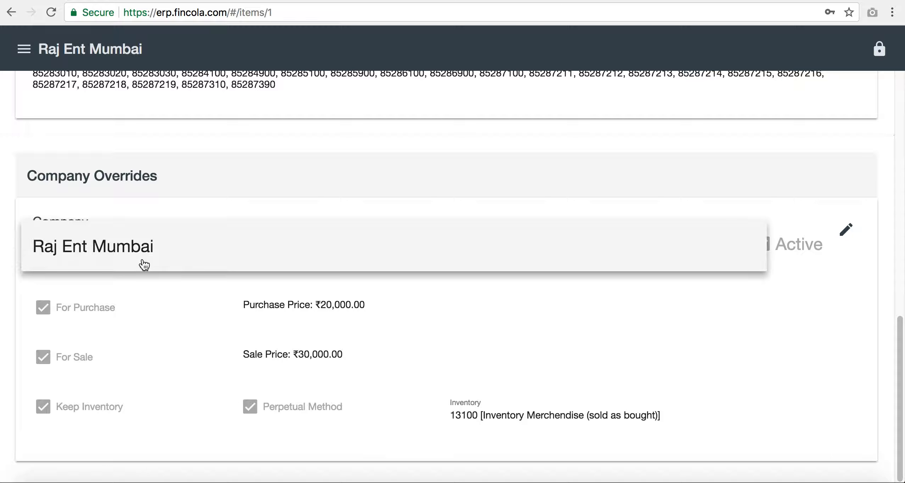
click(142, 260)
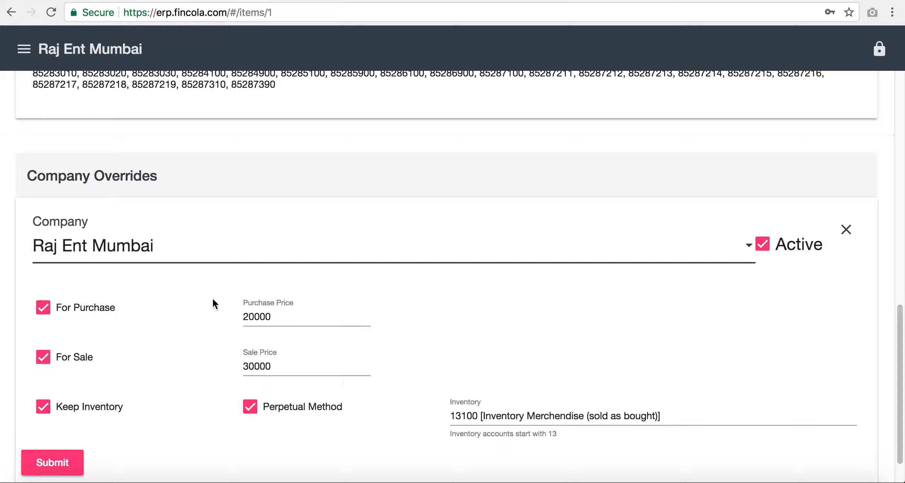
click(53, 463)
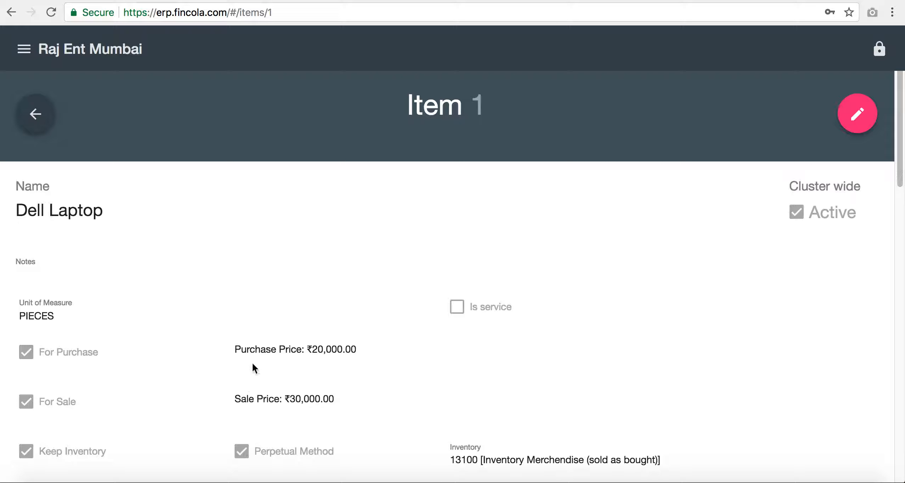
Review the purchase, sale and inventory settings in the Raj Ent Mumbai override and return to the item catalog.
click(38, 114)
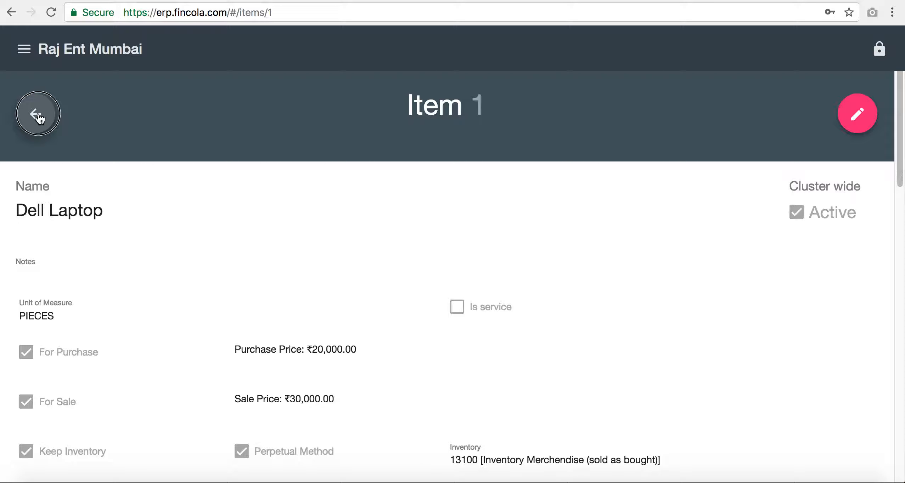
scroll(178, 179, down, 10)
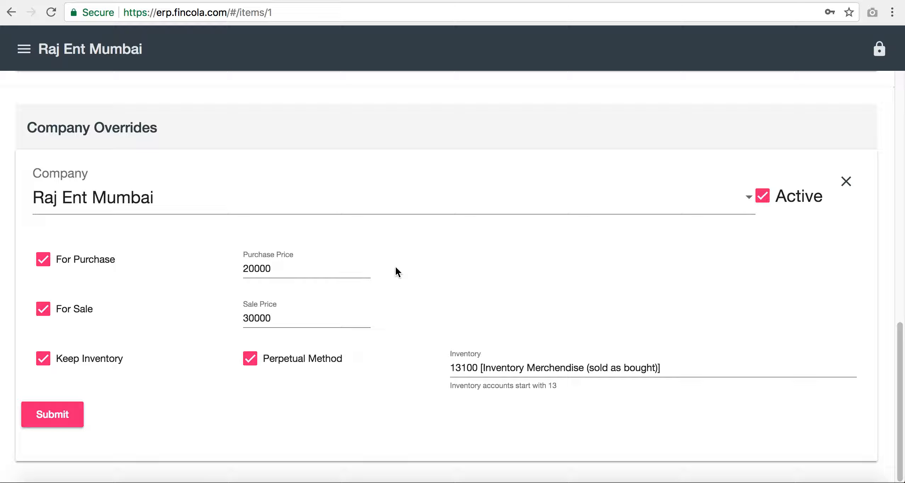
scroll(395, 271, up, 1)
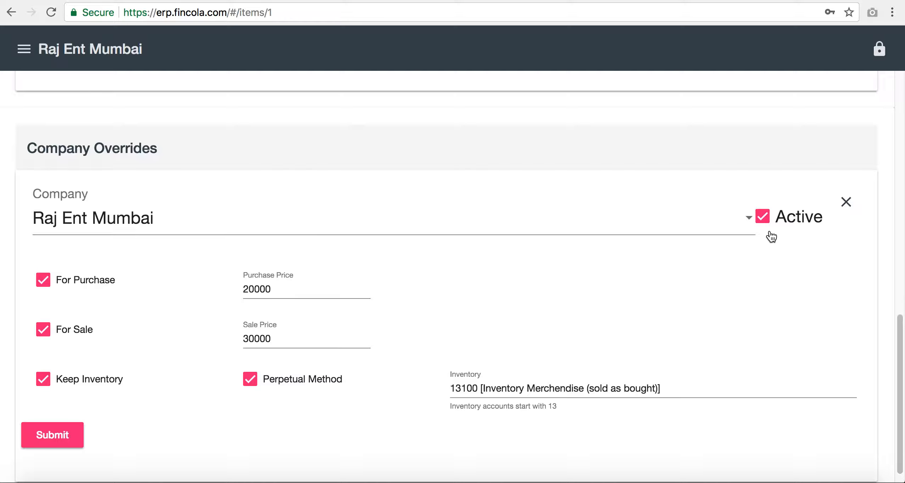
scroll(503, 257, up, 20)
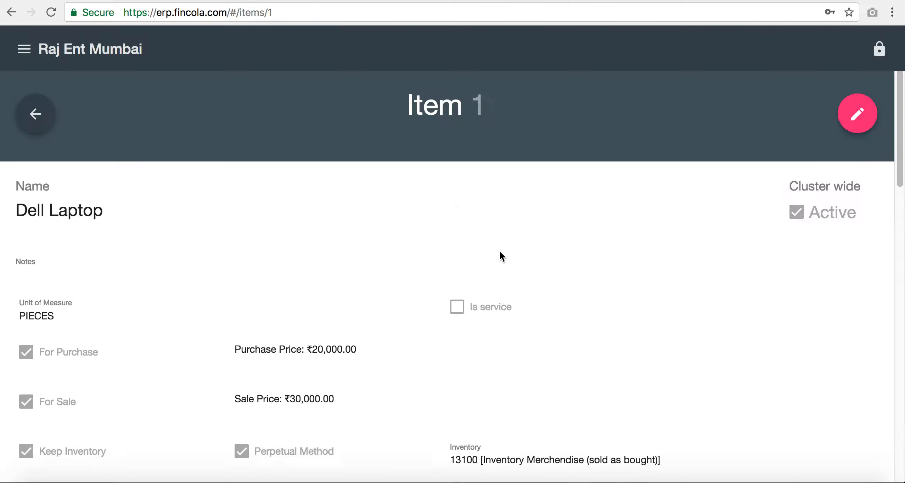
click(25, 120)
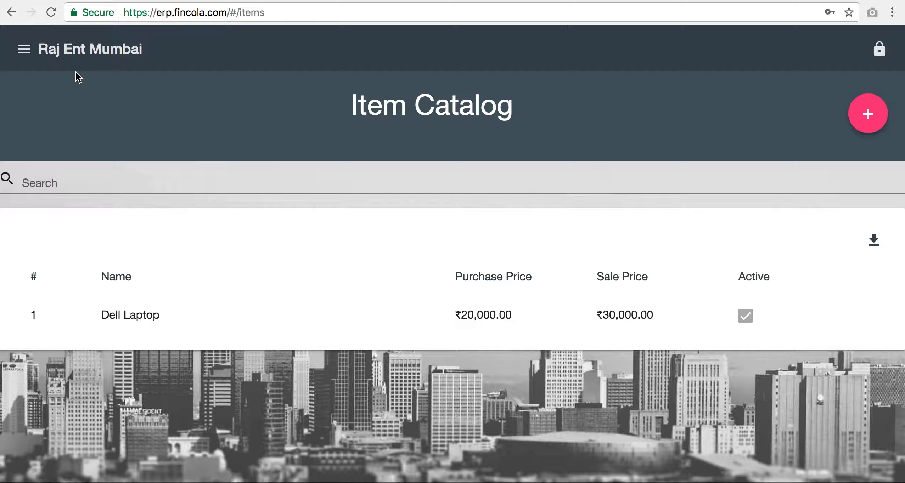
Start a new customer invoice from the sales documents.
click(34, 53)
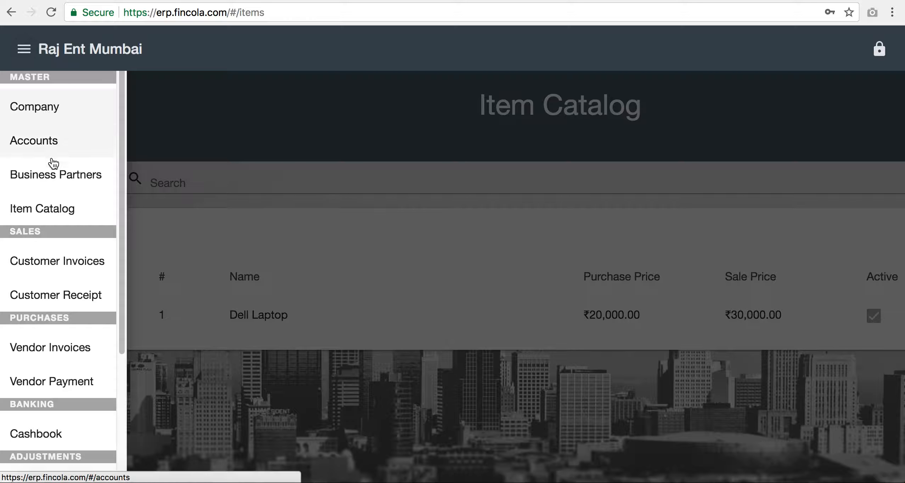
drag(58, 233, 60, 308)
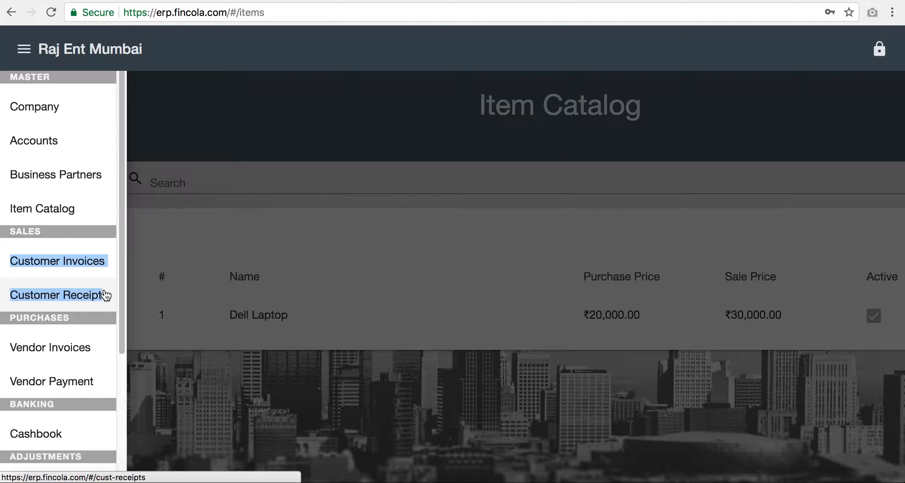
click(93, 262)
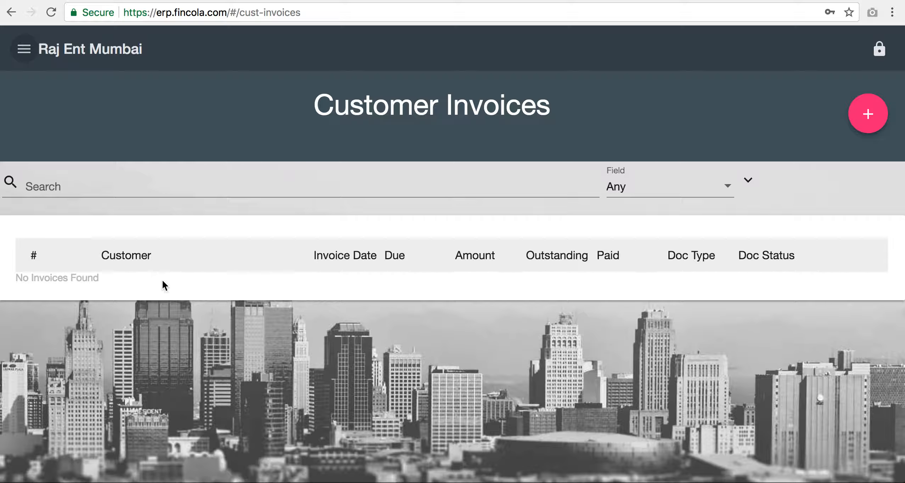
click(879, 123)
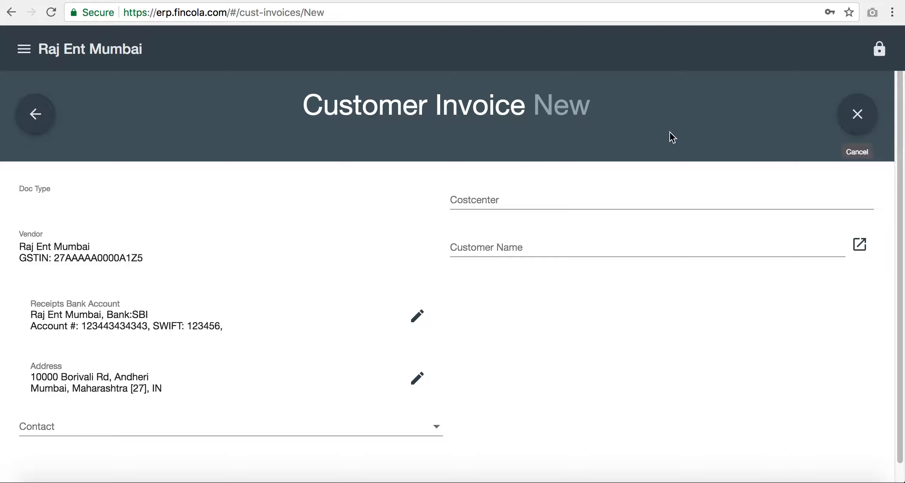
Set the invoice's costcenter to 10 [Sales] and choose Amir Mobiles as the customer.
click(611, 197)
click(597, 236)
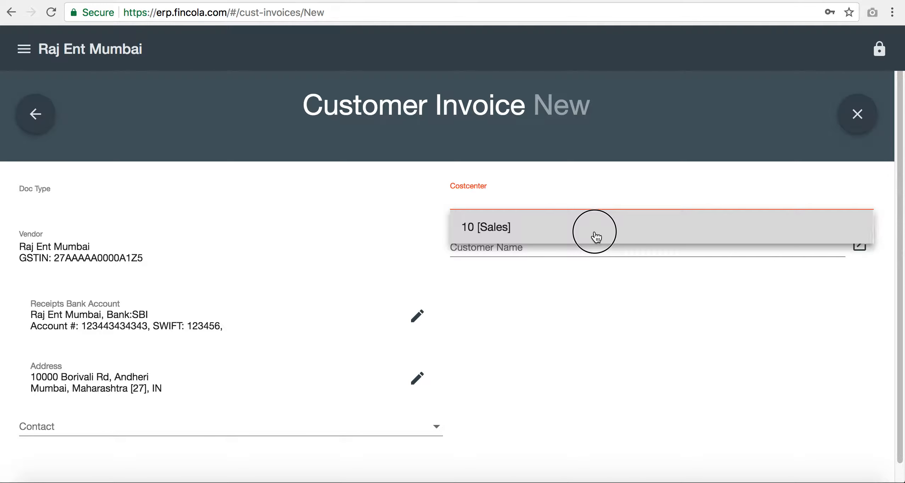
click(549, 238)
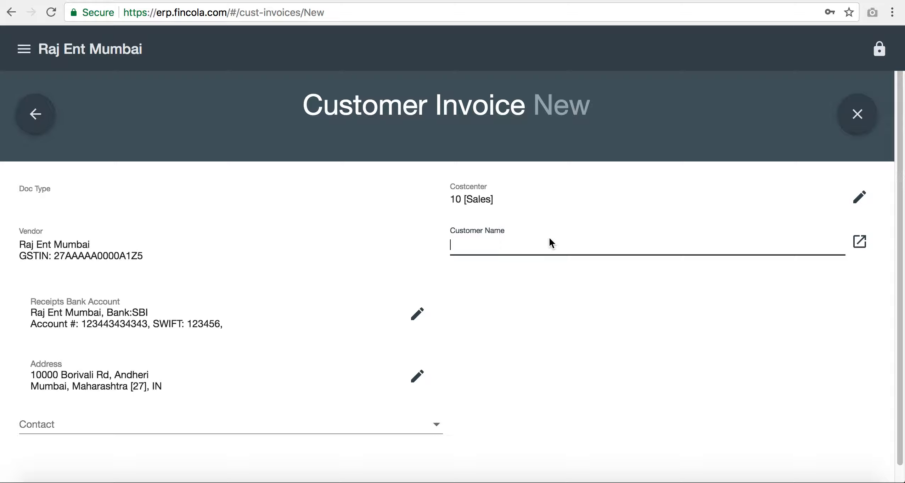
text(Ami)
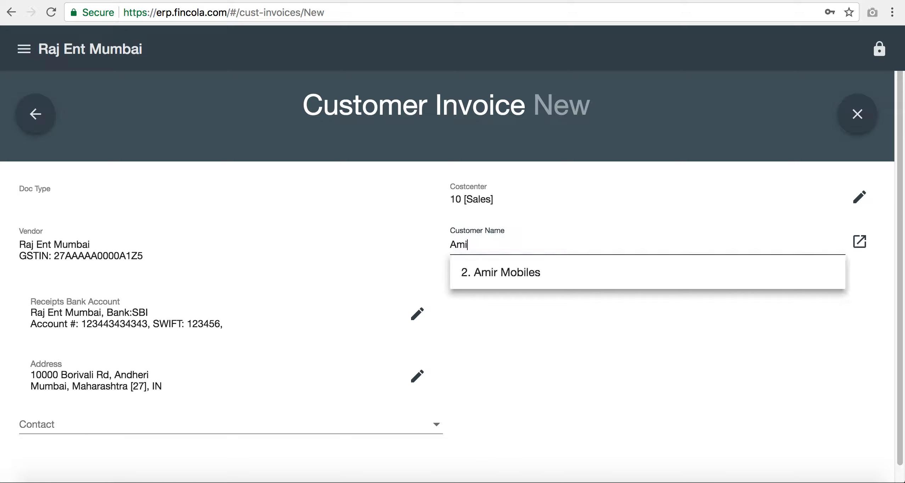
click(562, 280)
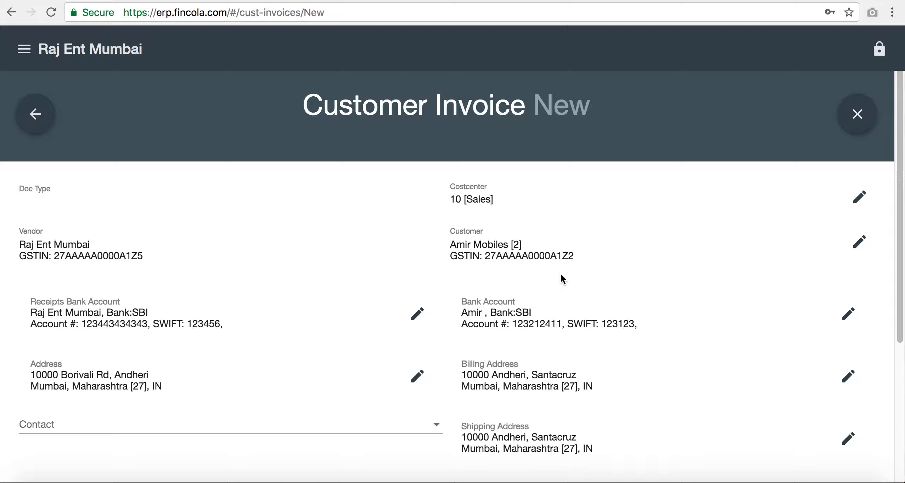
Check the invoice's bank, address, date and region class details, and create the draft.
scroll(563, 280, down, 3)
scroll(562, 280, up, 2)
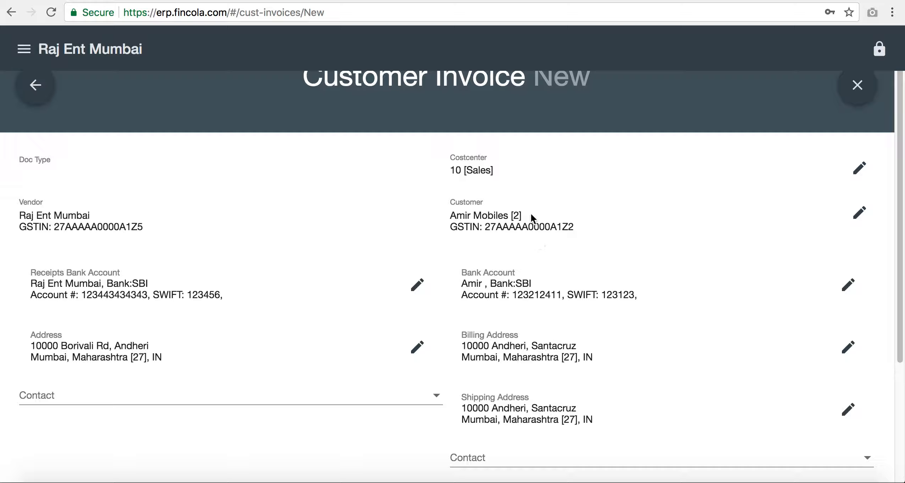
scroll(505, 245, down, 4)
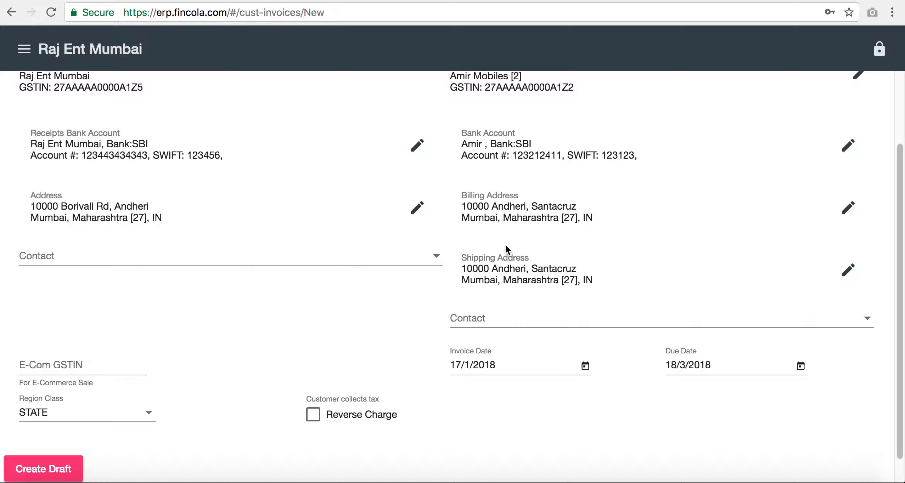
scroll(505, 244, up, 3)
scroll(505, 244, down, 1)
scroll(505, 243, down, 3)
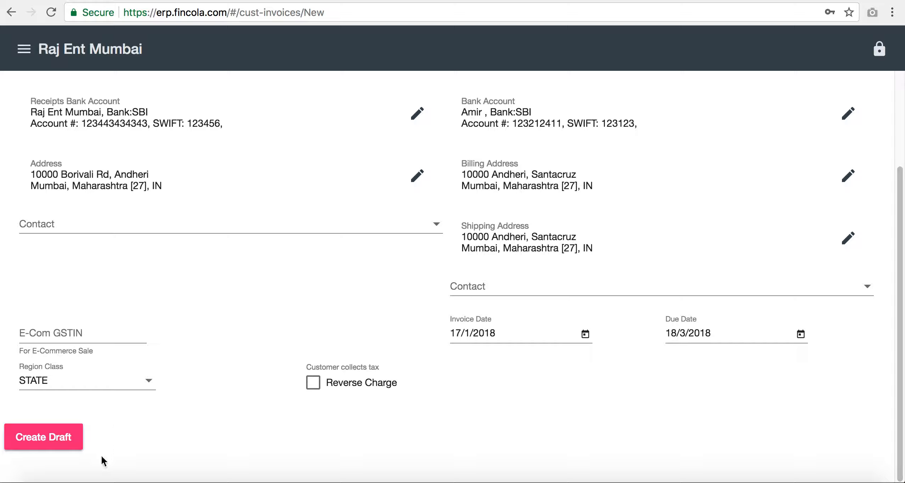
click(56, 439)
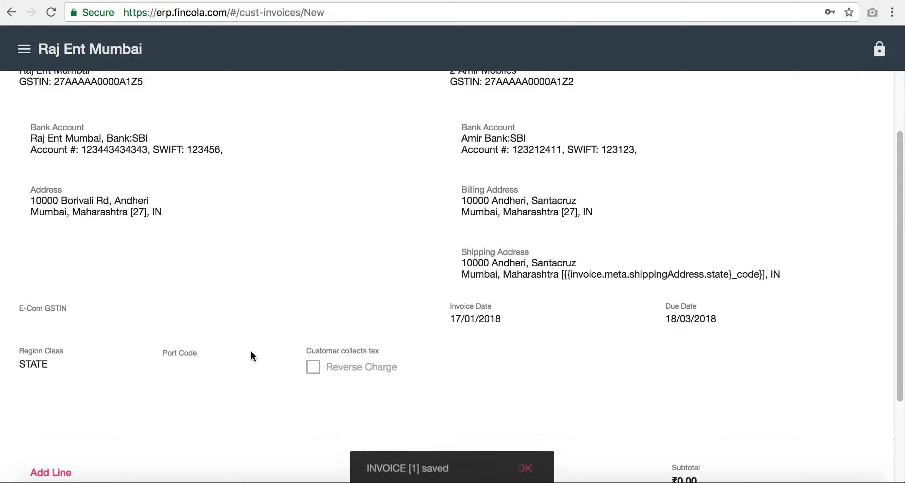
Add an invoice line for Dell Laptop [1] with a quantity of 5.
scroll(250, 348, down, 5)
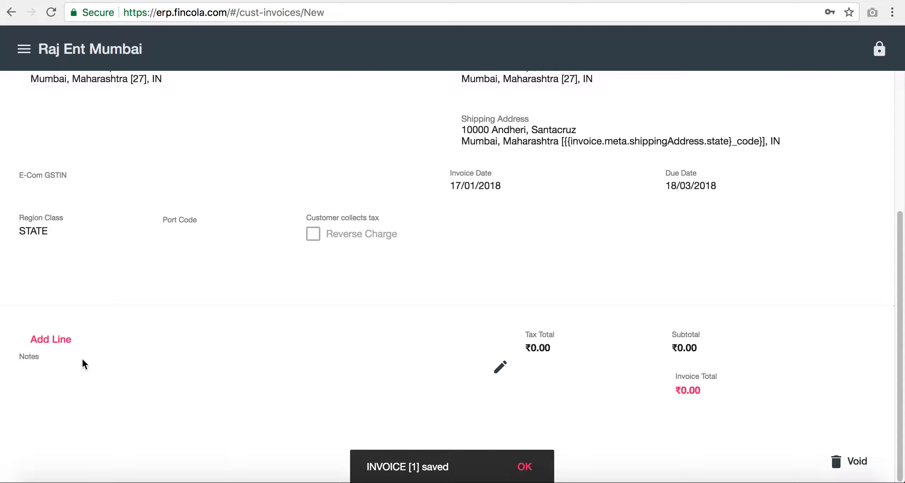
click(68, 341)
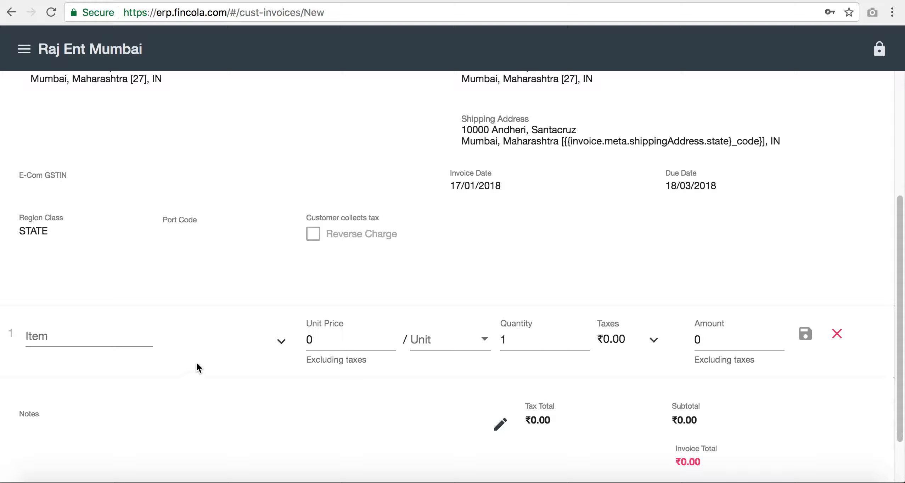
click(101, 340)
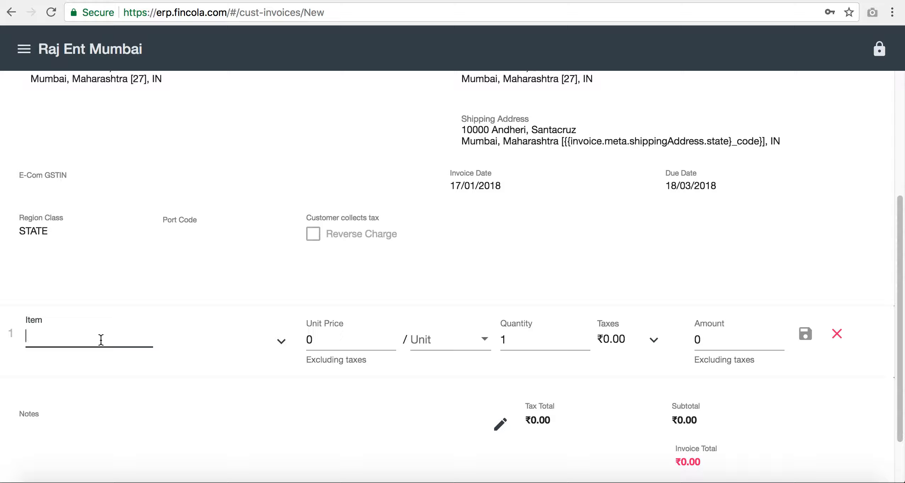
text(D)
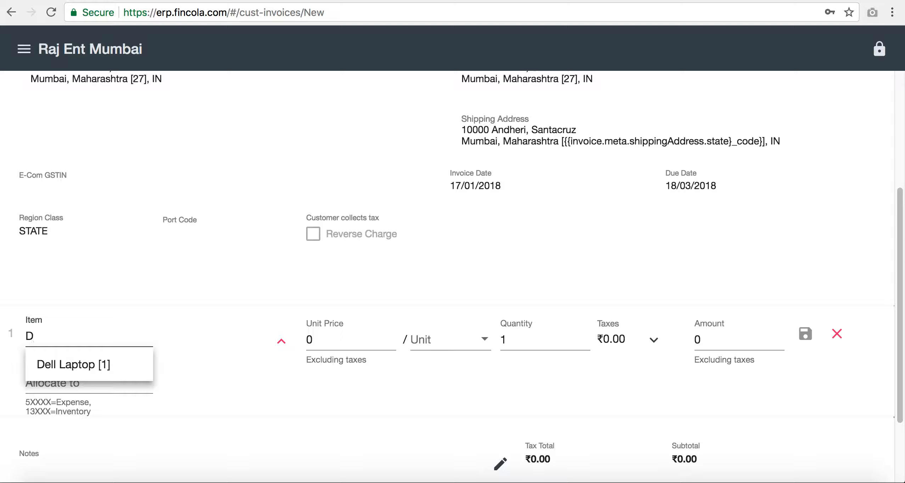
click(91, 364)
click(515, 340)
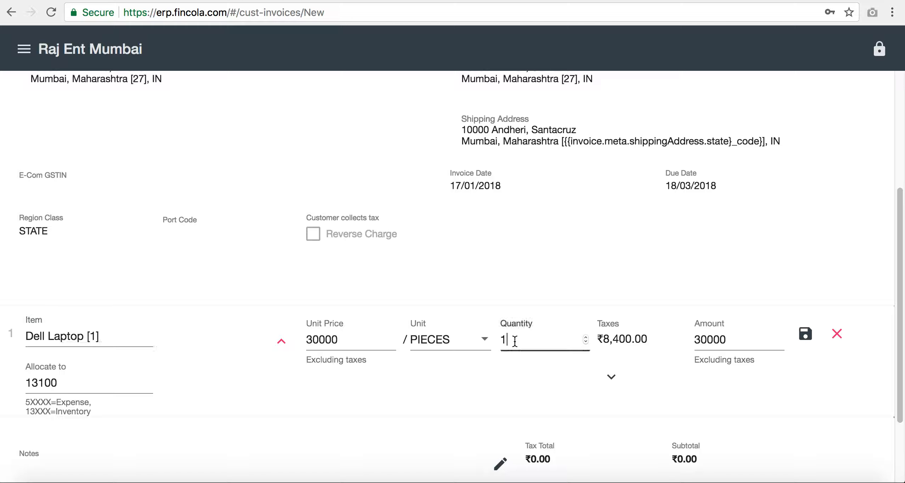
key(BackSpace)
text(5)
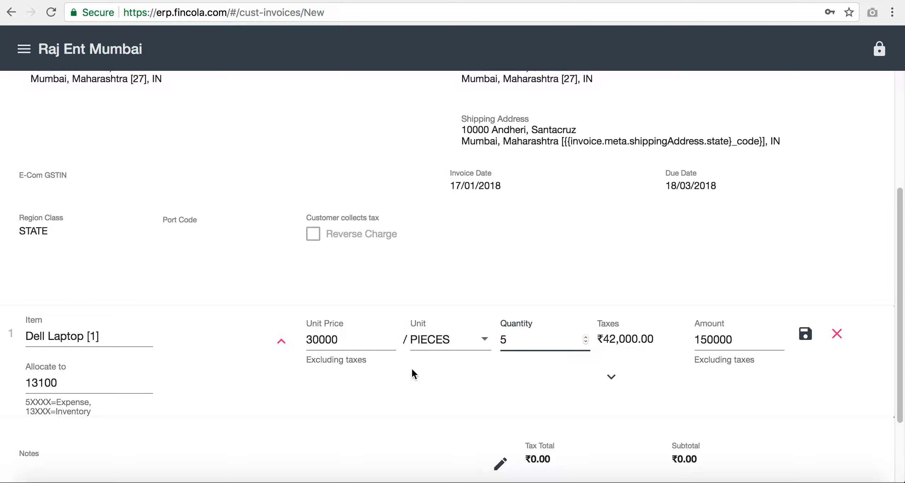
Check the Dell Laptop line's CGST and SGST tax details and save the line to the invoice.
click(611, 377)
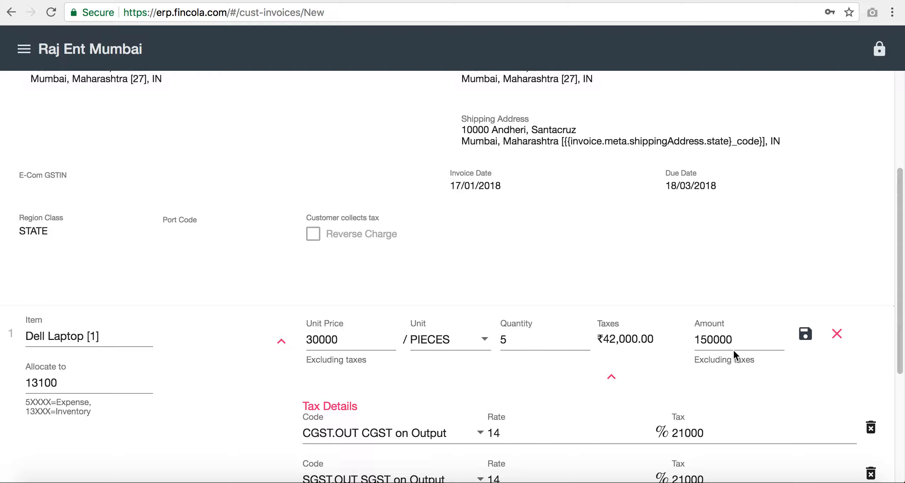
scroll(733, 350, down, 3)
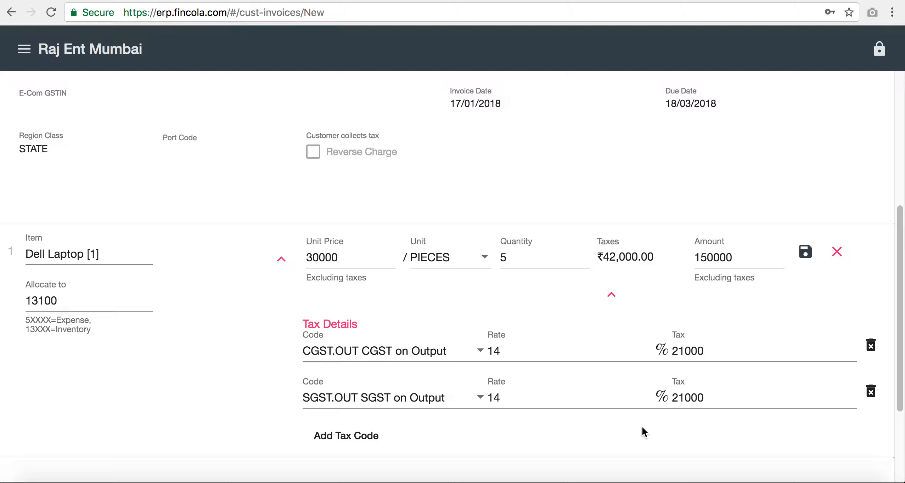
click(804, 254)
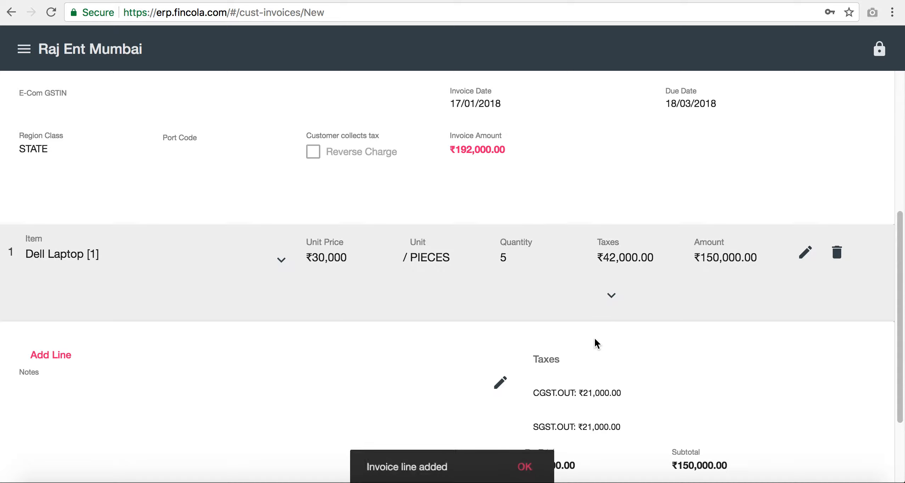
Review the draft invoice's header, line and totals, and issue the invoice.
scroll(500, 384, down, 5)
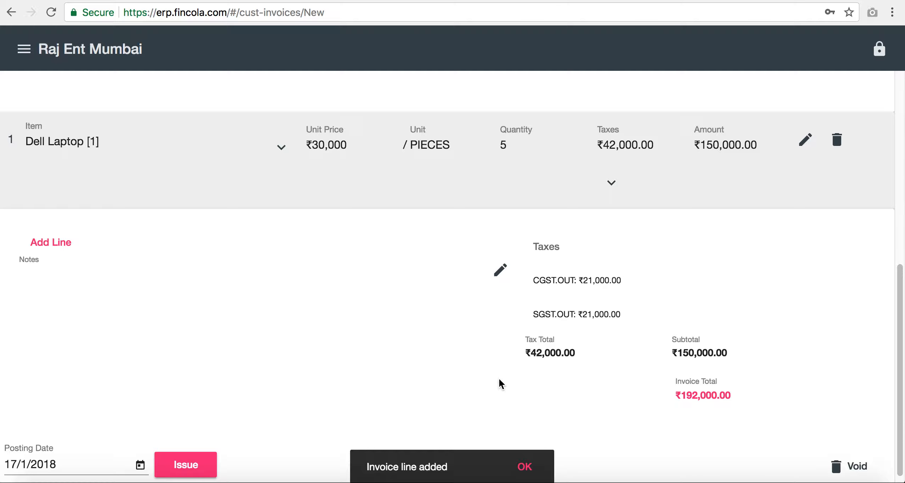
scroll(500, 379, up, 20)
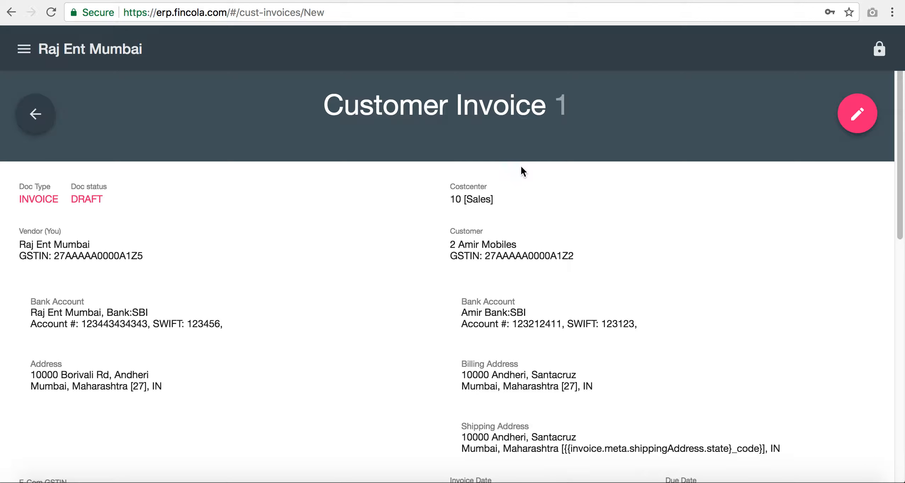
scroll(436, 273, down, 15)
scroll(436, 274, down, 5)
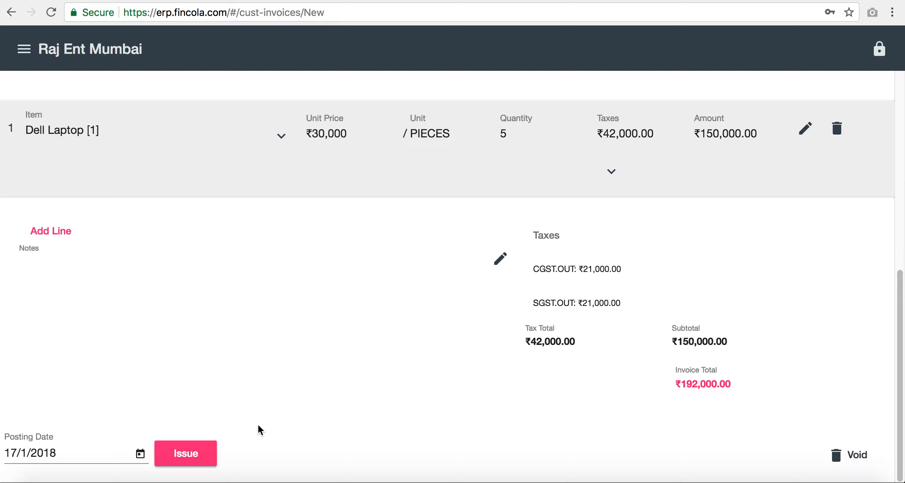
click(197, 457)
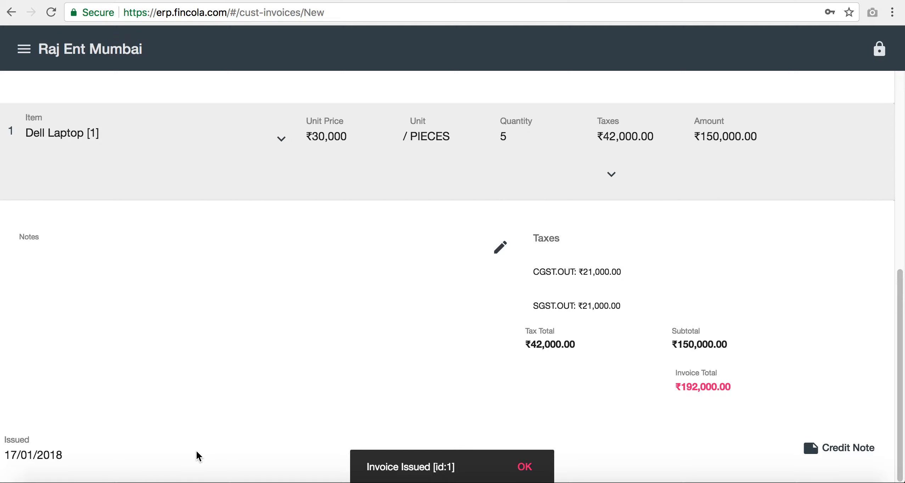
Check the issued invoice and create a draft credit note from it with the reason Correction in Invoice.
scroll(197, 453, down, 15)
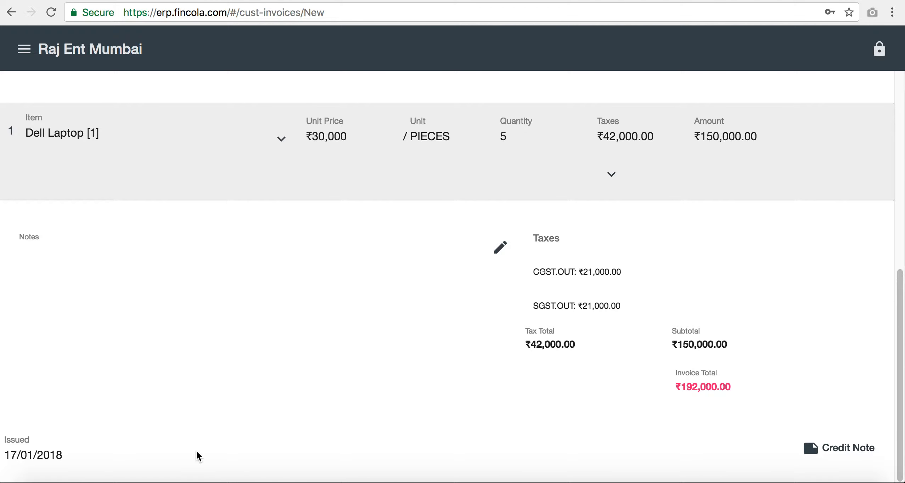
scroll(197, 454, up, 15)
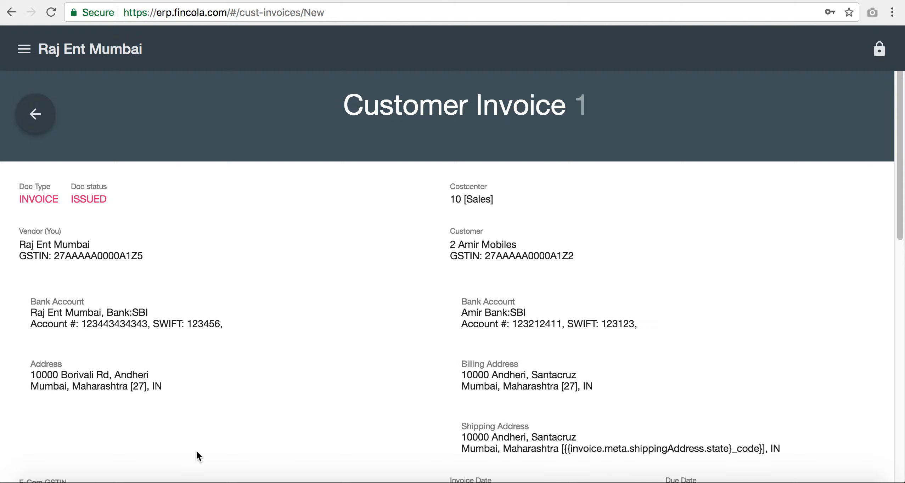
scroll(196, 449, down, 10)
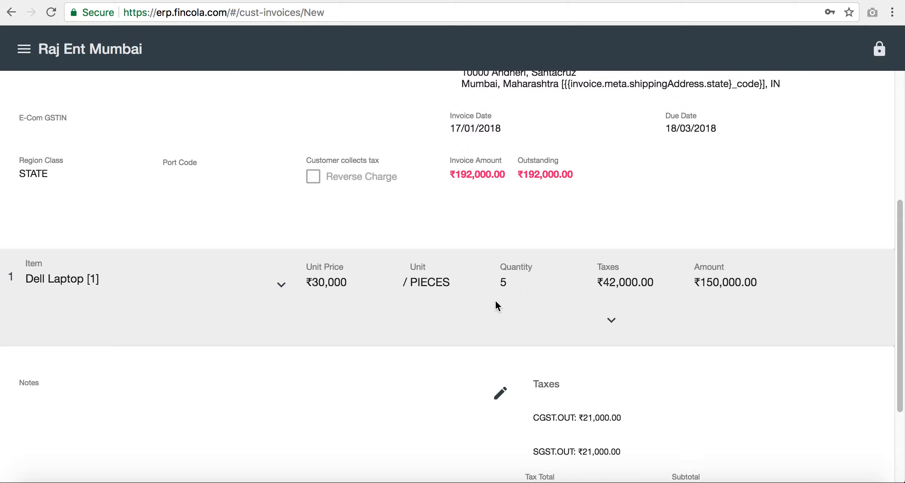
scroll(483, 351, down, 4)
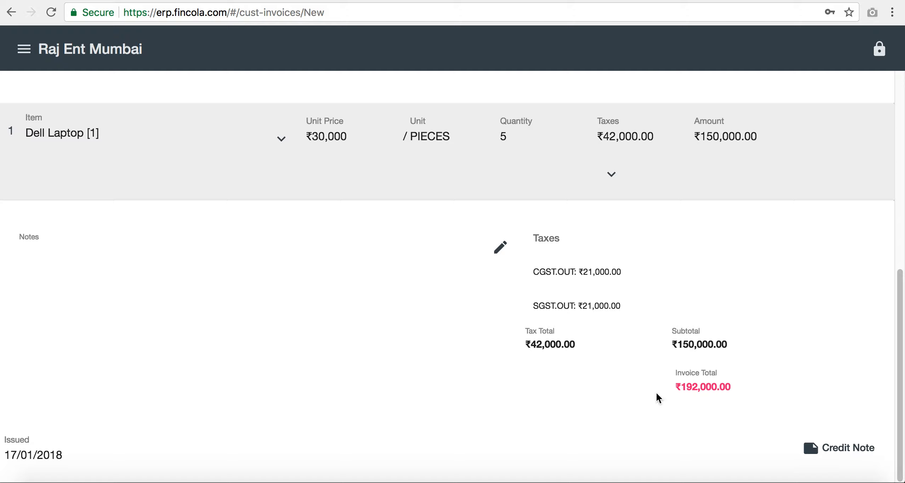
click(831, 457)
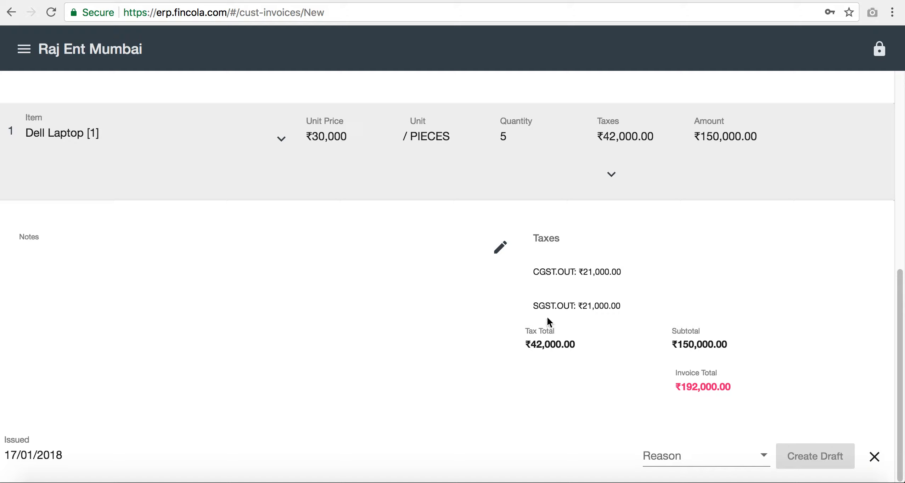
click(719, 455)
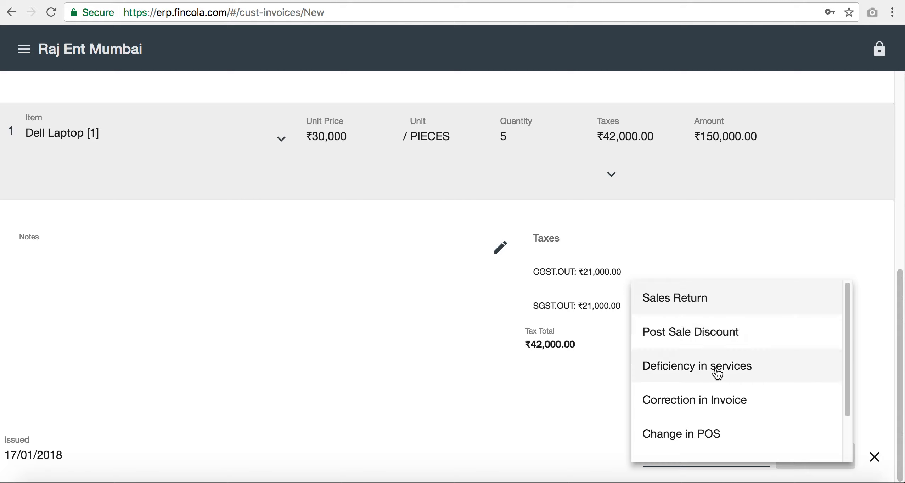
click(720, 399)
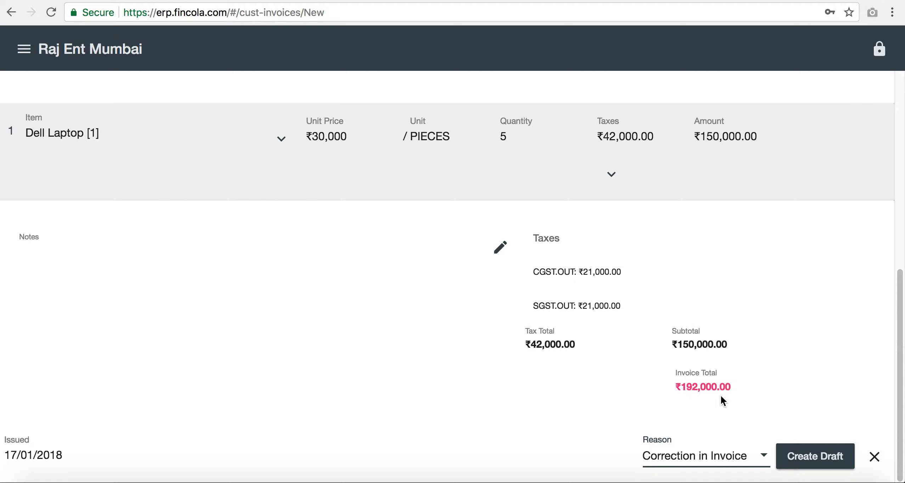
click(795, 457)
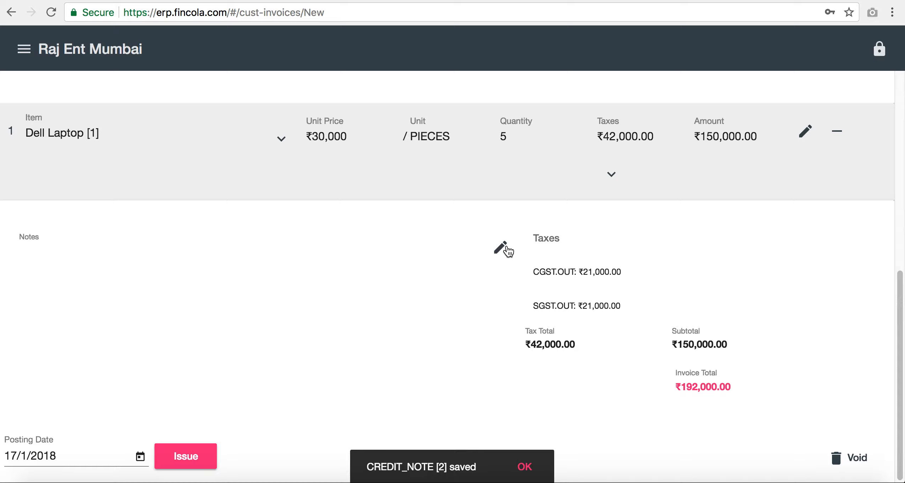
Review the draft credit note, set its Dell Laptop quantity to 1, and save the line after checking its tax details.
scroll(508, 252, up, 12)
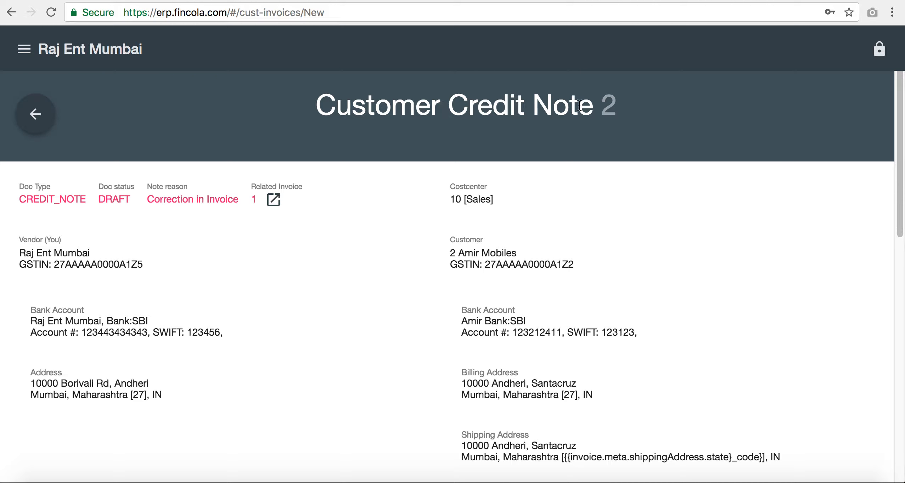
scroll(419, 294, down, 12)
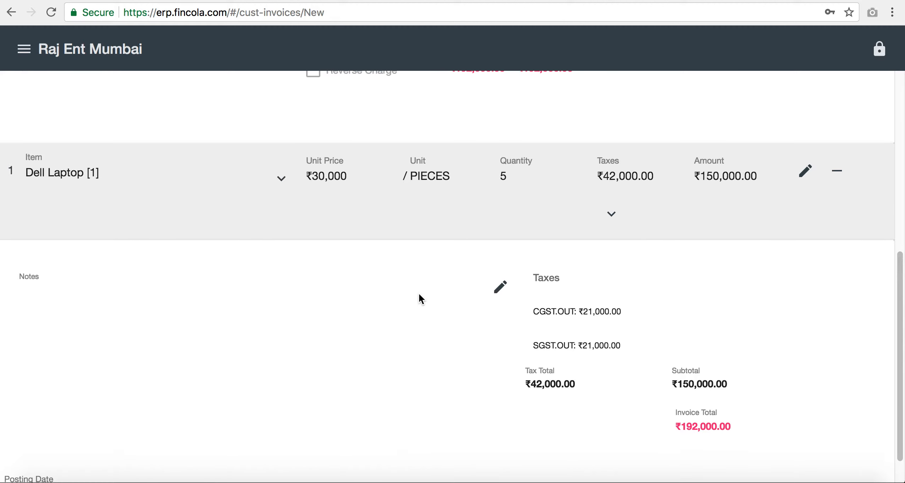
scroll(465, 201, down, 2)
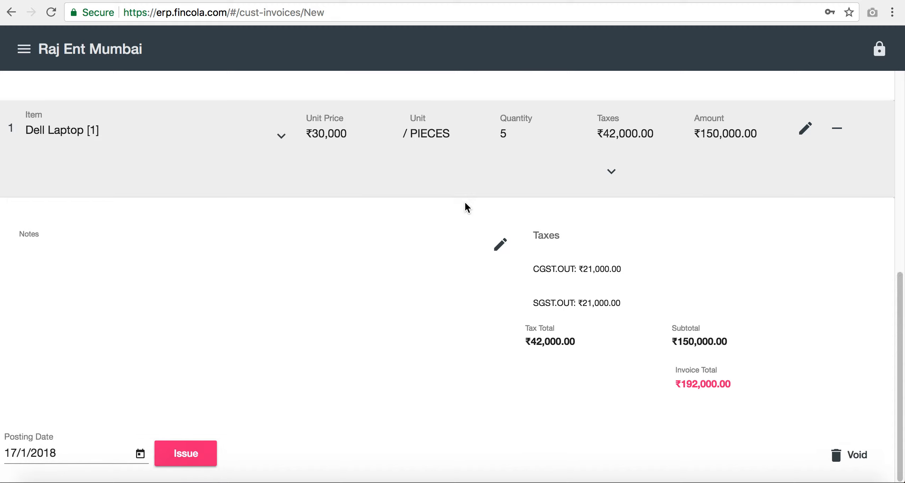
scroll(464, 202, up, 6)
scroll(465, 202, up, 5)
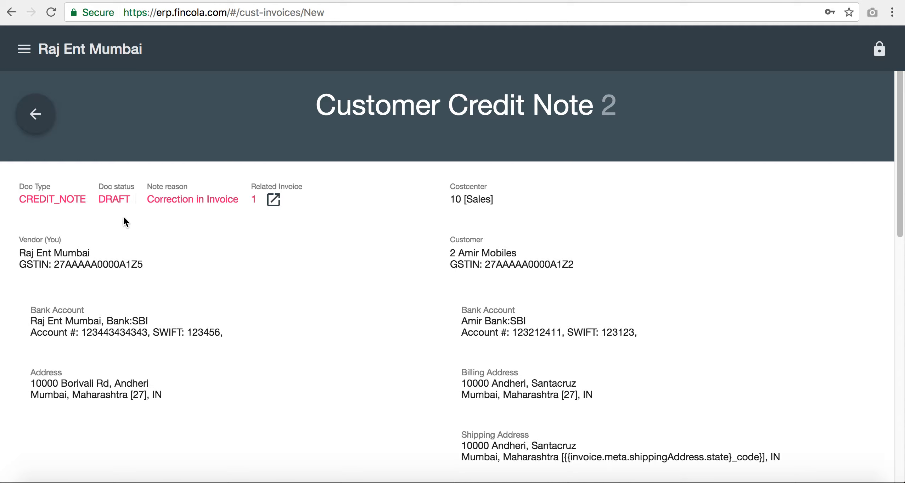
scroll(497, 254, down, 10)
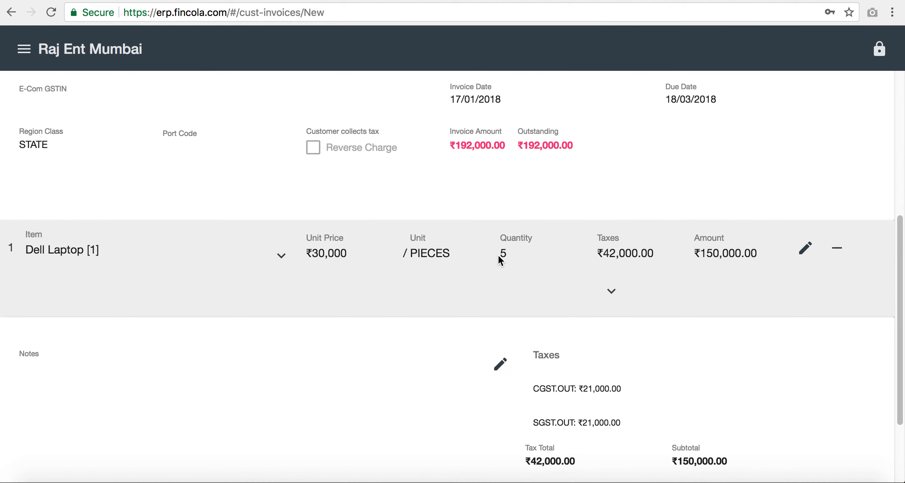
click(805, 248)
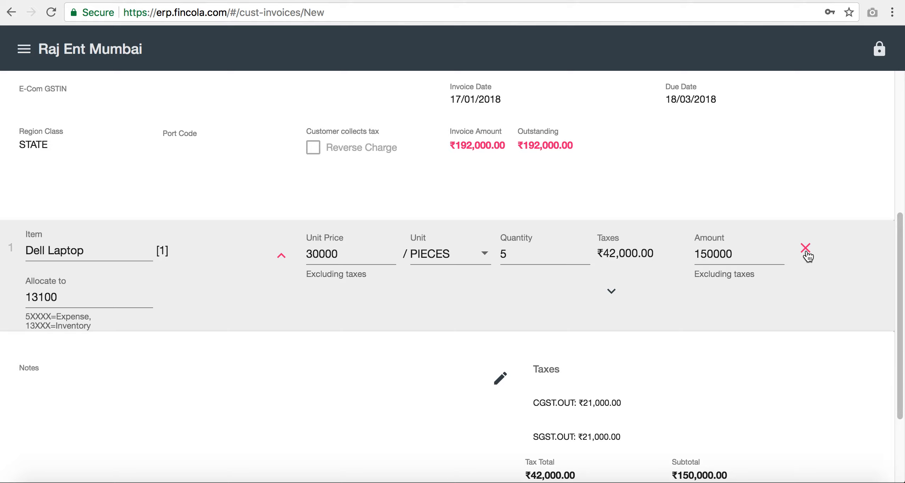
click(521, 252)
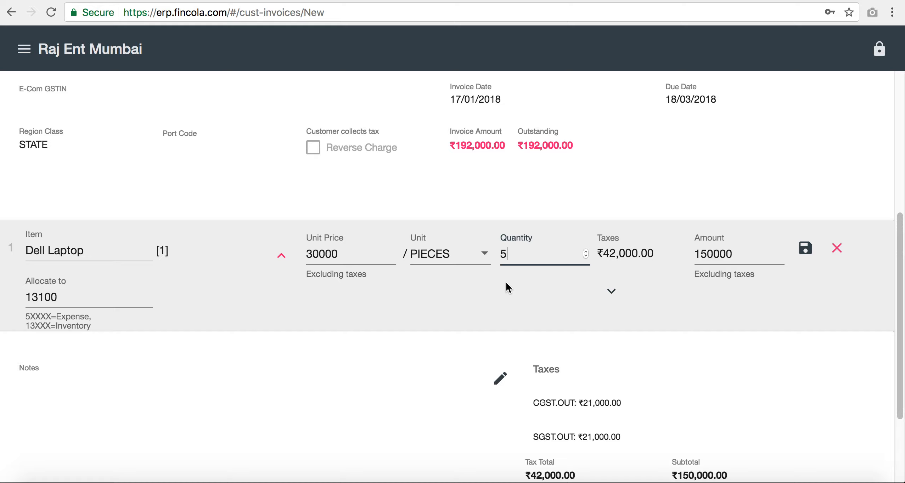
double_click(506, 254)
key(BackSpace)
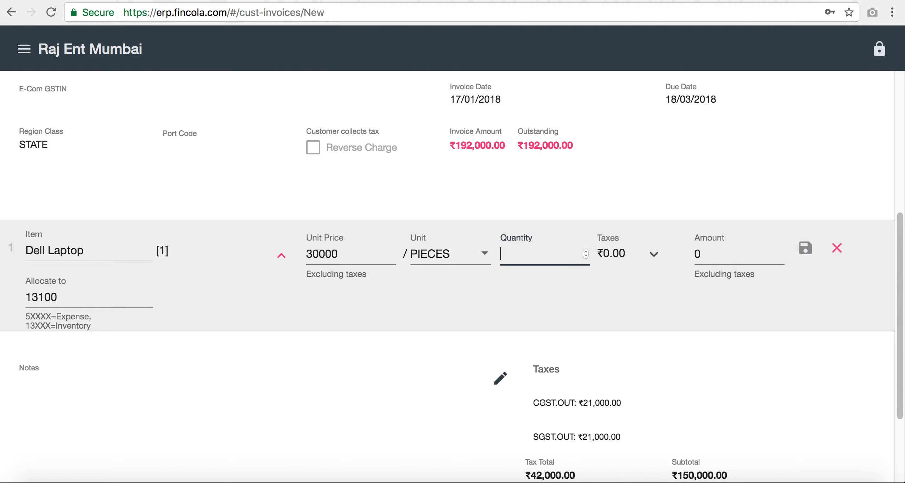
text(1)
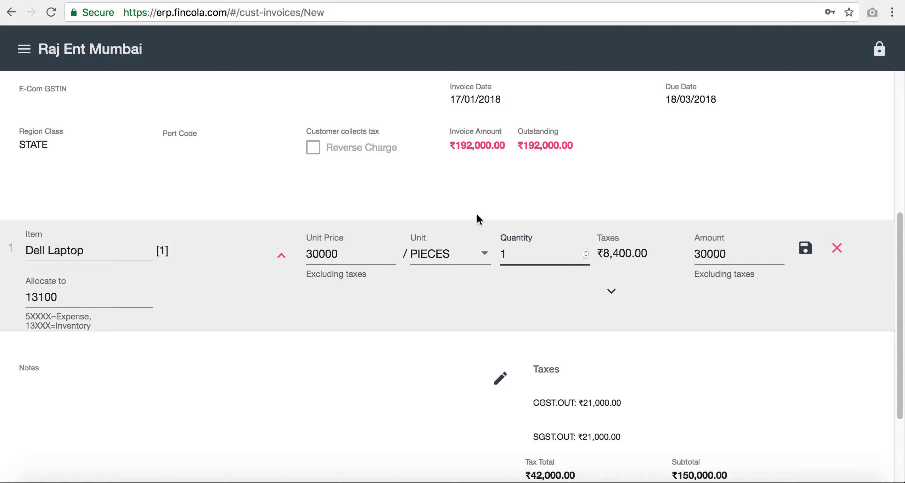
click(611, 292)
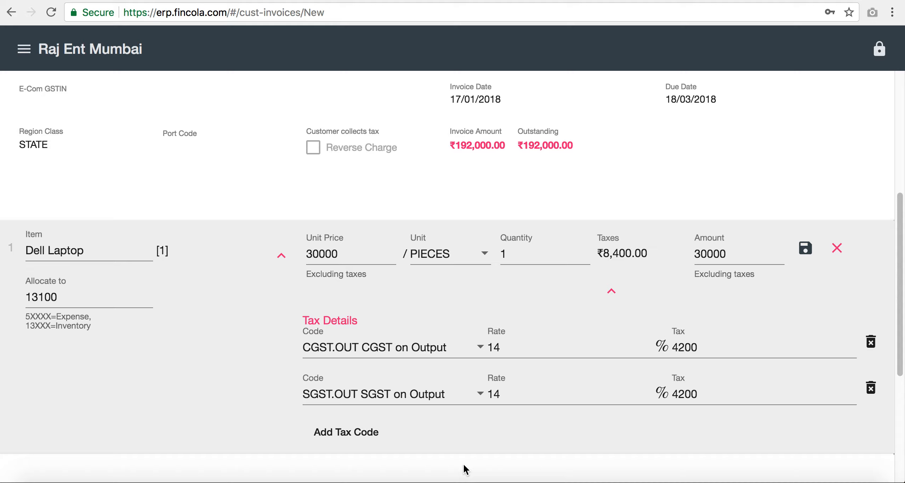
click(805, 249)
Issue the credit note and return to the customer invoices list.
scroll(587, 370, down, 3)
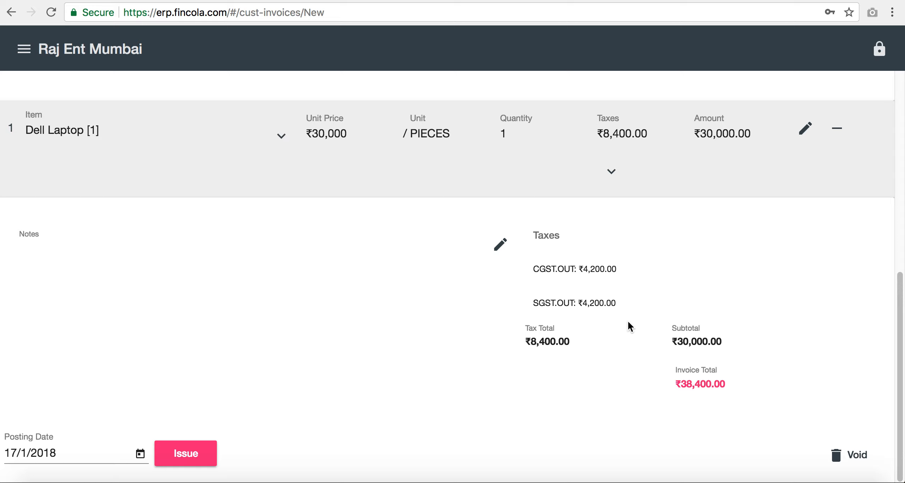
click(181, 455)
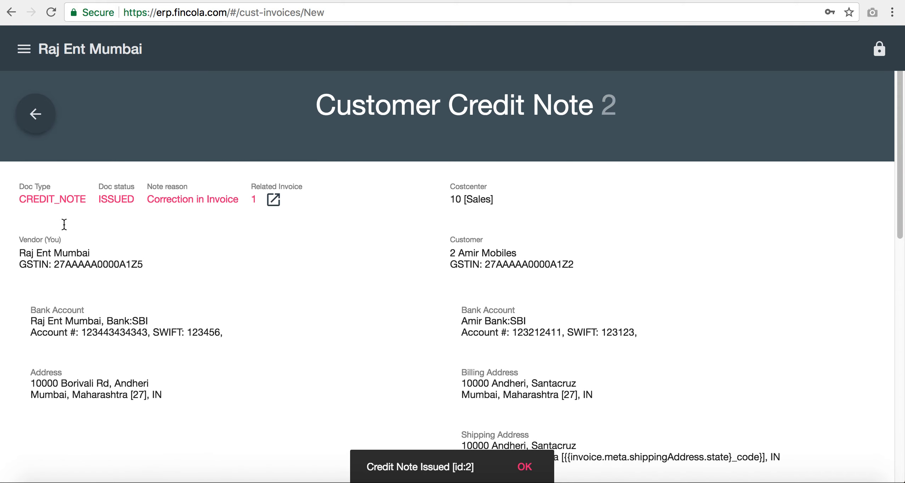
click(35, 117)
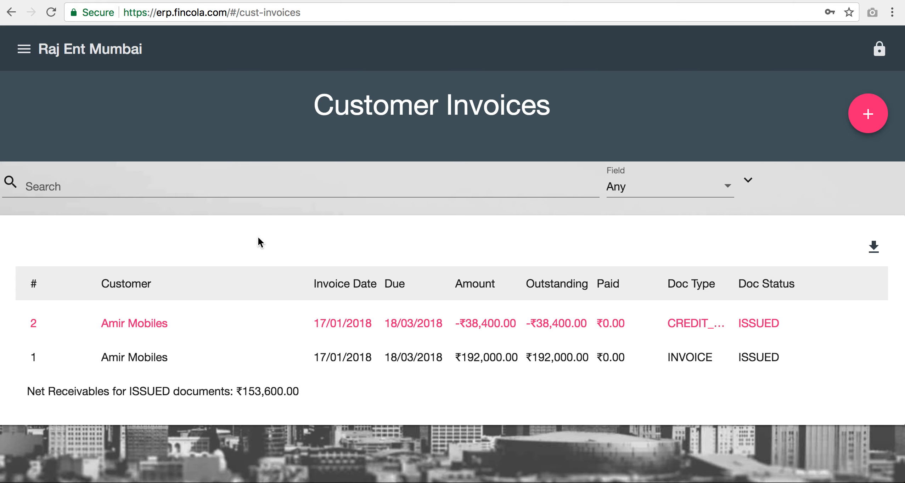